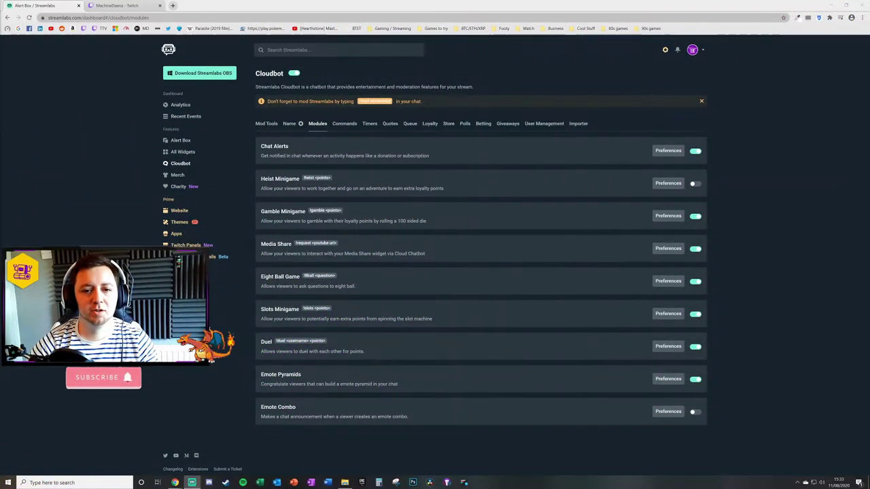
Select the Cloudbot dashboard's full web address in the browser address bar
drag(48, 18, 97, 18)
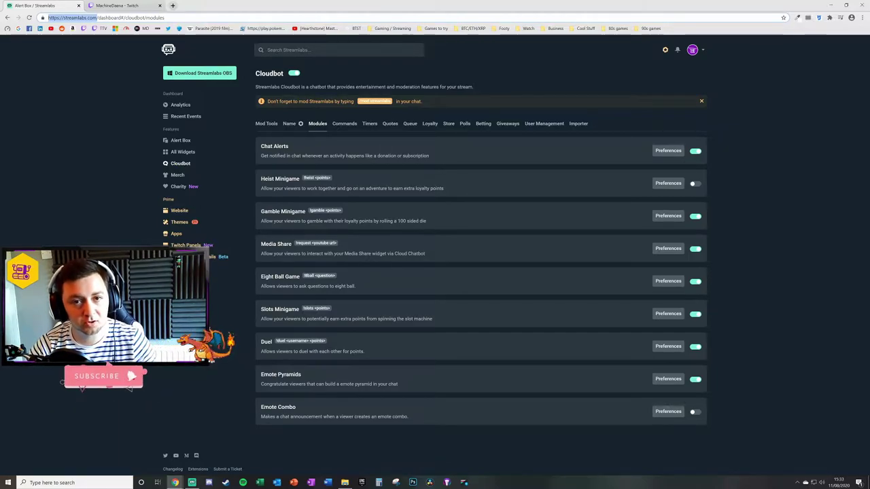
click(88, 143)
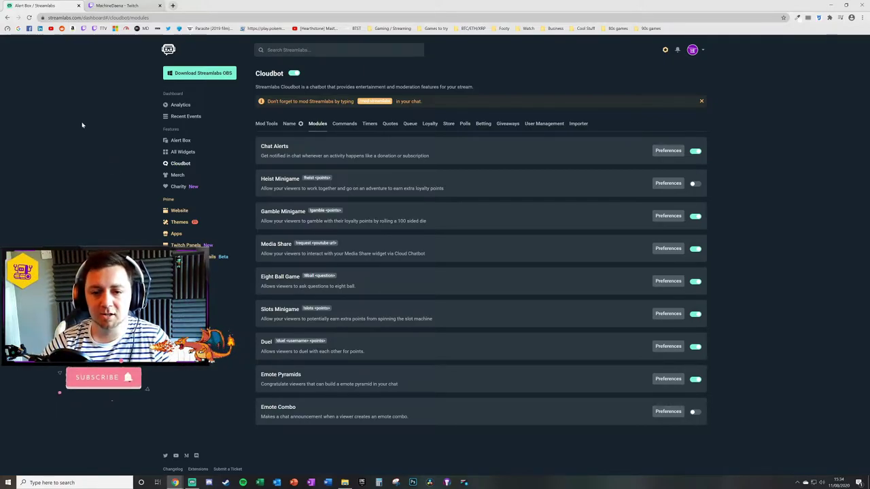
click(90, 15)
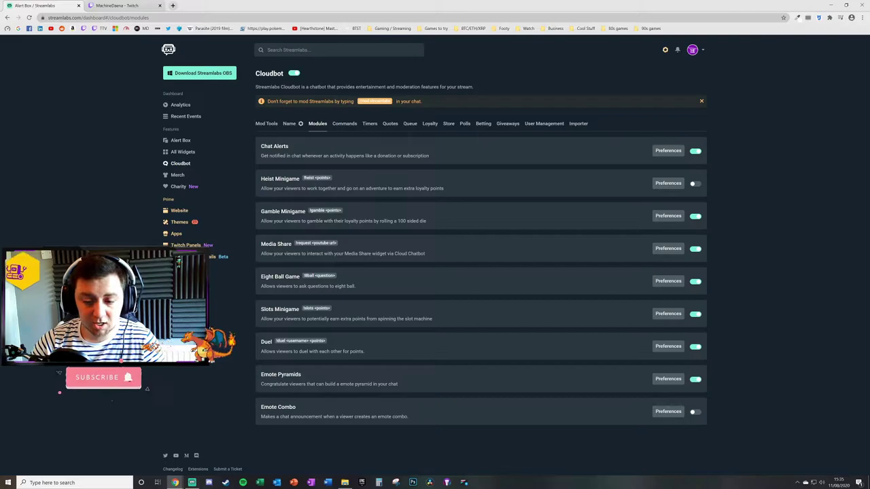
Point out the Emote Pyramids description, then open that module's Preferences
drag(329, 384, 400, 384)
click(412, 392)
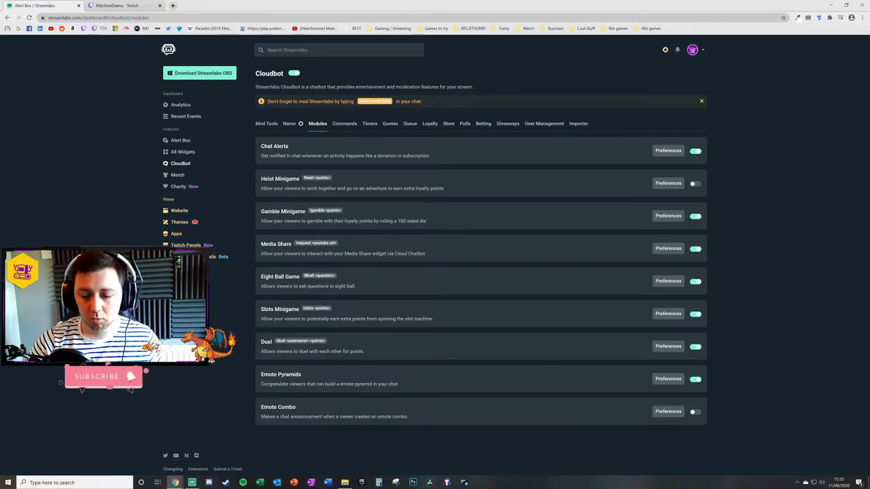
click(668, 379)
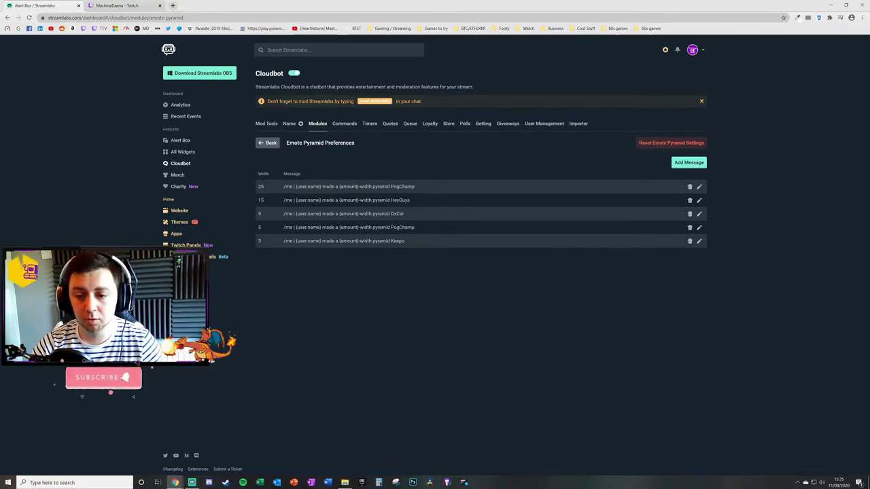
Try adding a width-2 pyramid message, cancel it, and glance at Custom Commands before returning
click(687, 163)
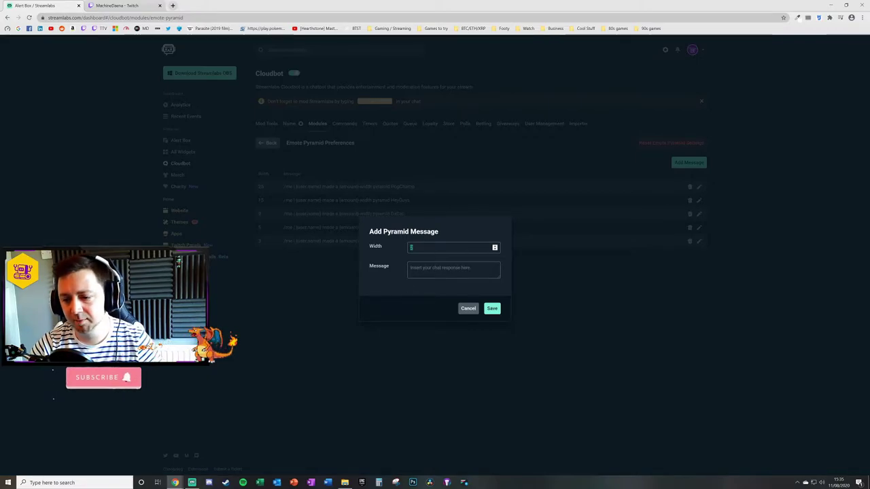
click(379, 266)
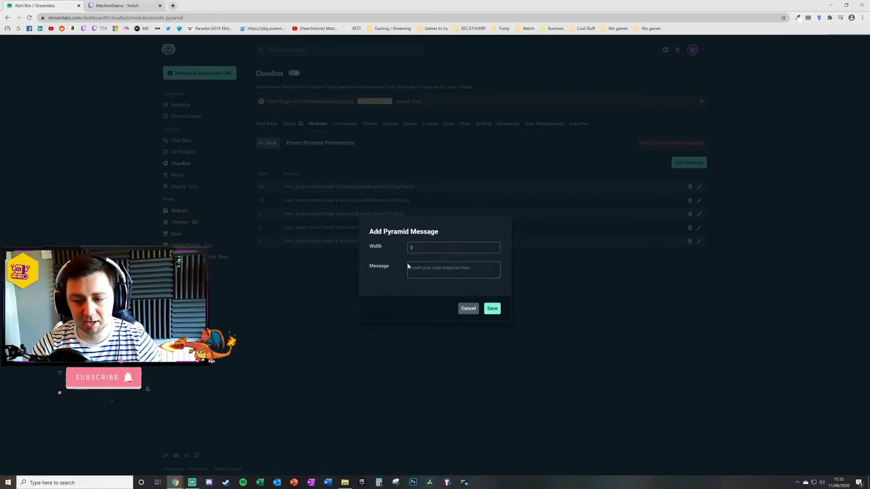
click(467, 308)
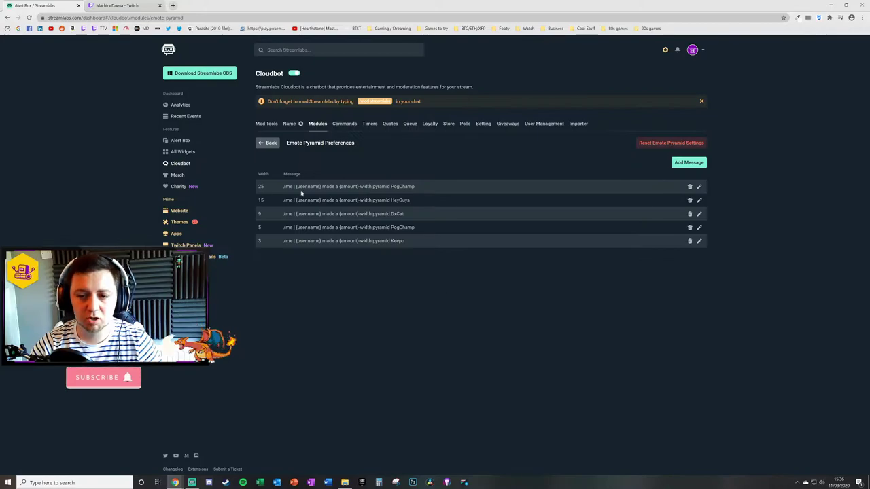
drag(295, 186, 321, 186)
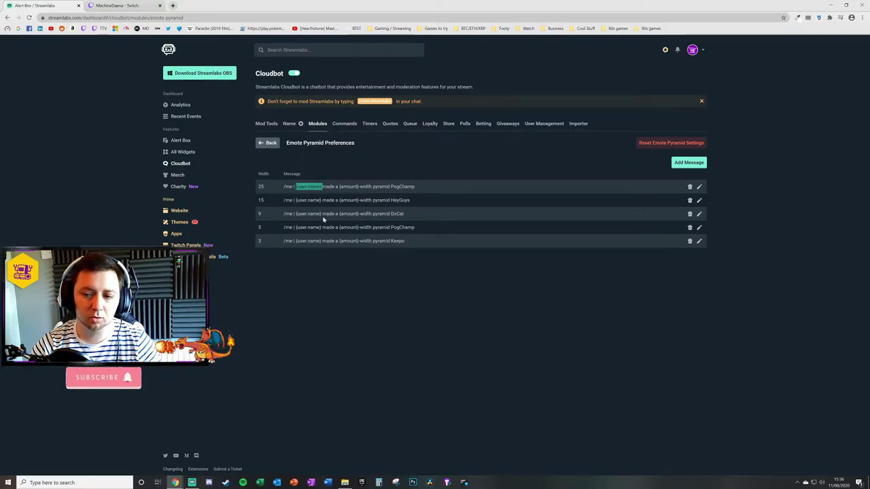
click(345, 123)
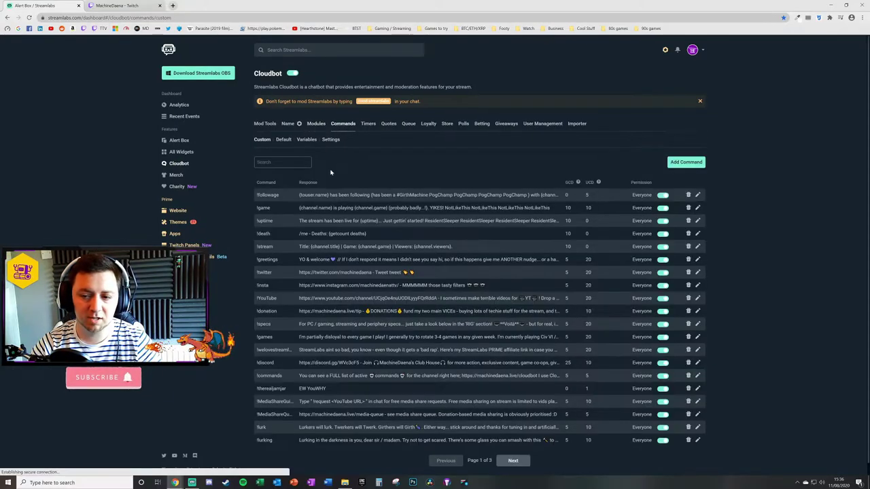
click(316, 124)
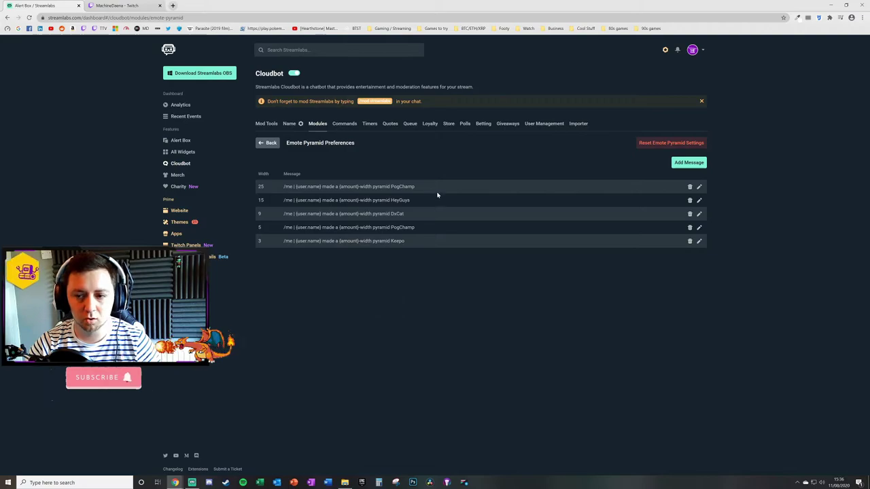
Copy the width-25 PogChamp message text, paste it into a new message, then cancel
drag(414, 187, 283, 191)
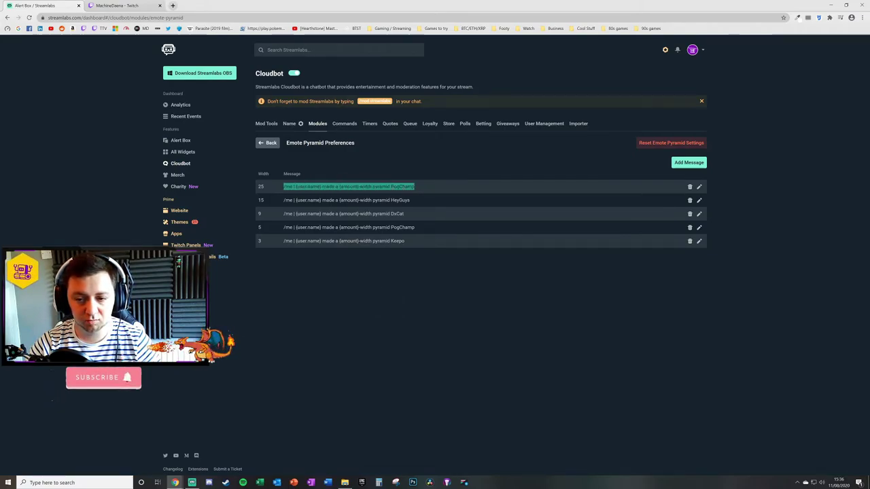
right_click(294, 187)
click(314, 191)
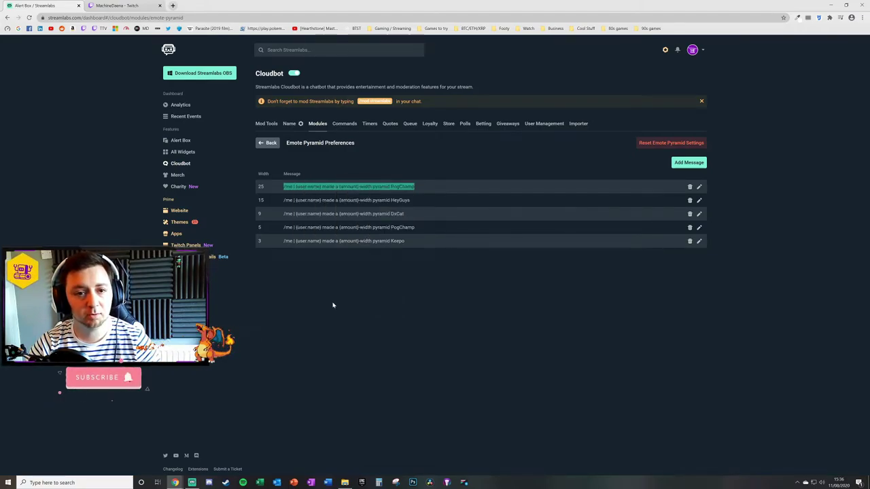
click(686, 163)
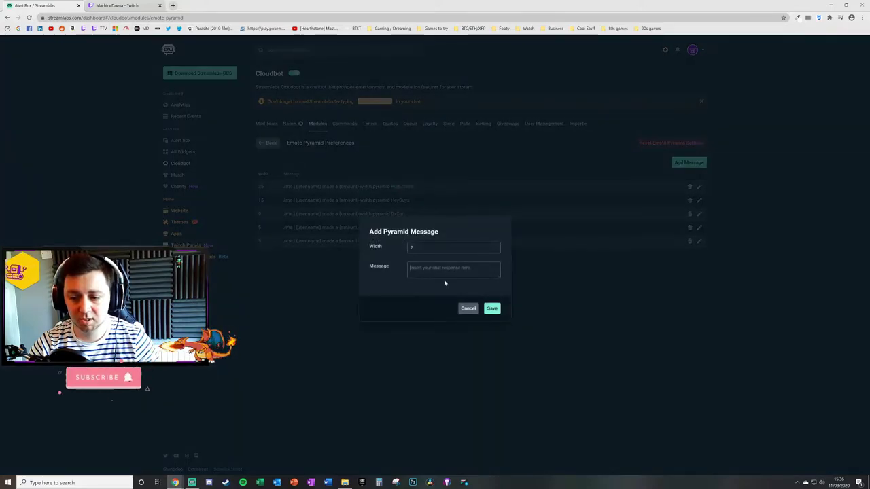
click(444, 275)
key(ctrl+v)
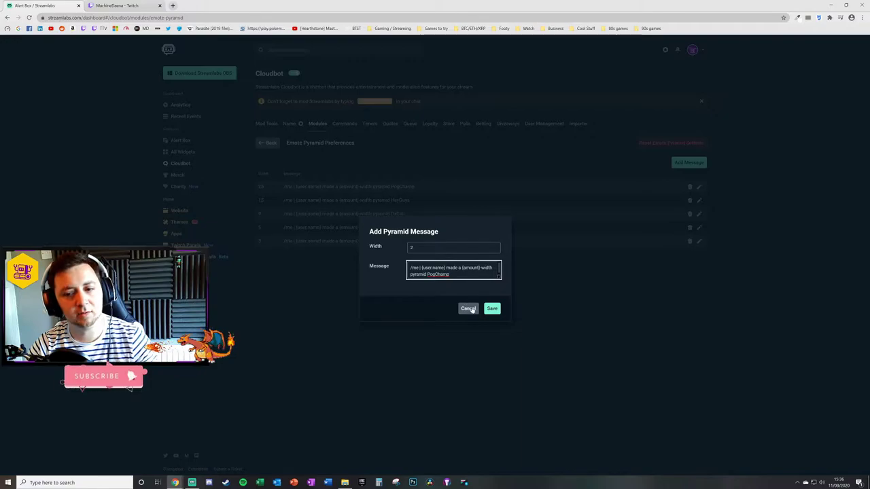
click(468, 309)
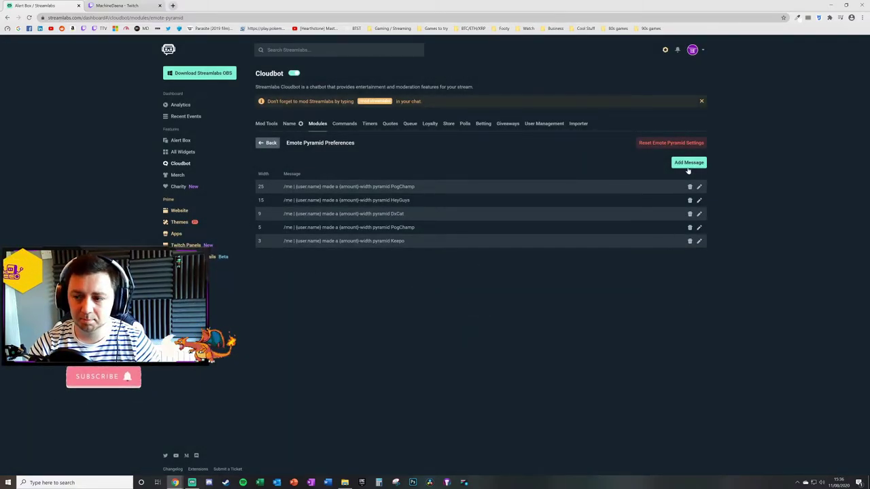
Edit the width-3 pyramid message so it ends with 'Keepo' and save it
click(699, 242)
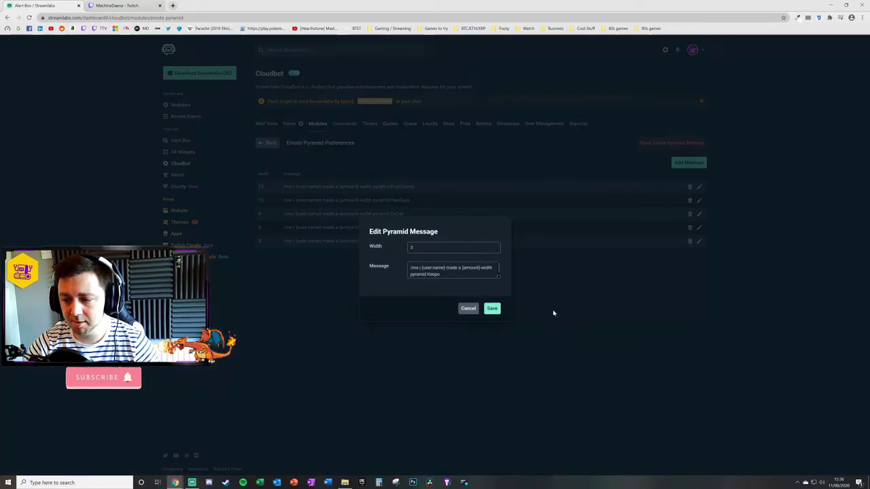
double_click(435, 247)
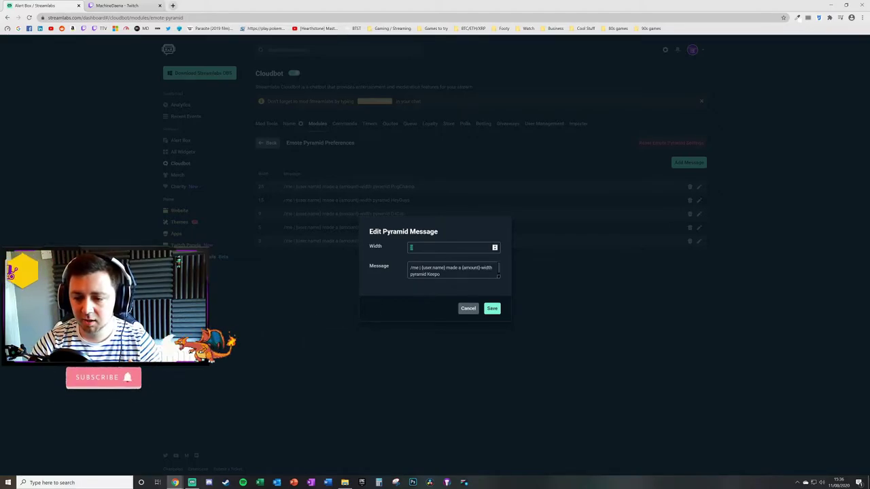
key(Tab)
key(Right)
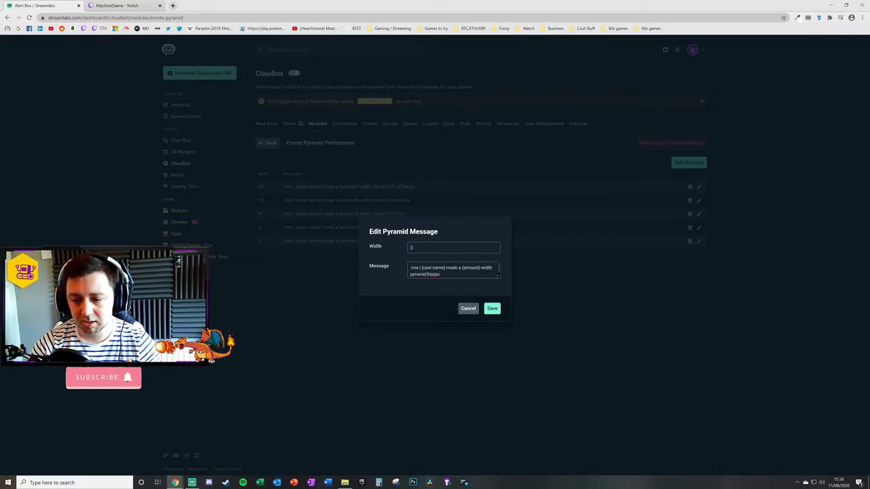
key(shift+Right)
key(shift+Right)
key(shift+Right)
key(shift+Right)
key(shift+Right)
key(shift+Right)
key(shift+Right)
key(shift+Right)
key(shift+Right)
key(shift+Right)
key(shift+Right)
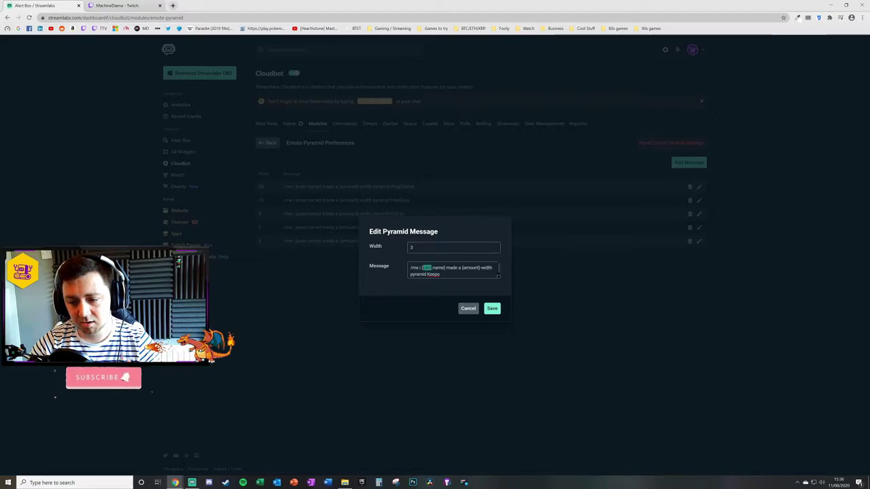
key(Right)
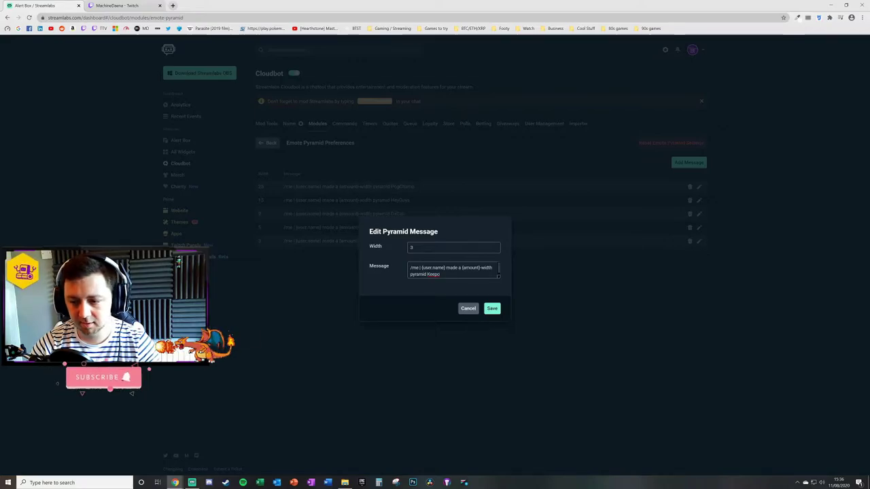
key(End)
key(shift+Left)
key(shift+Left)
key(shift+Left)
key(shift+Left)
key(shift+Left)
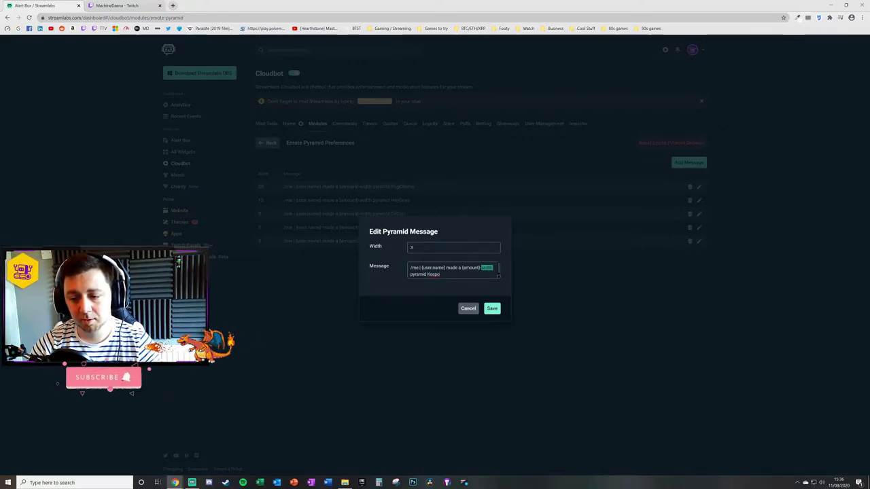
key(End)
key(shift+Left)
key(shift+Left)
key(shift+Left)
key(shift+Left)
key(shift+Left)
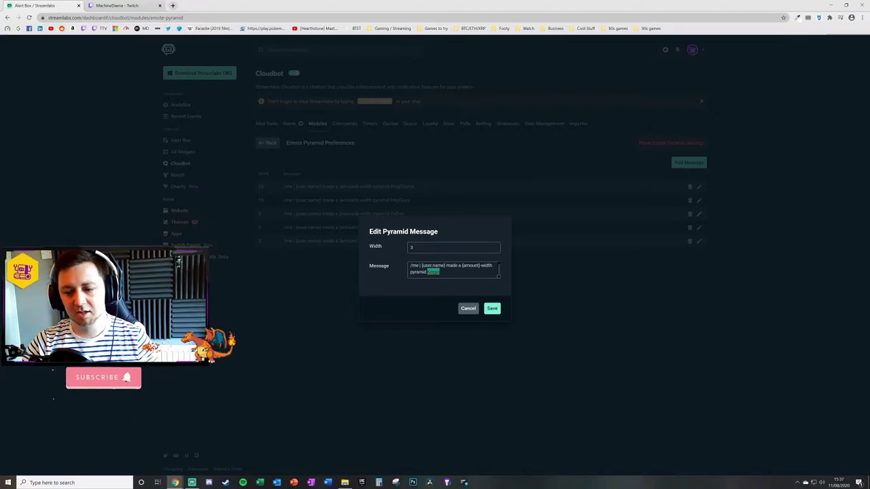
text(Keepo)
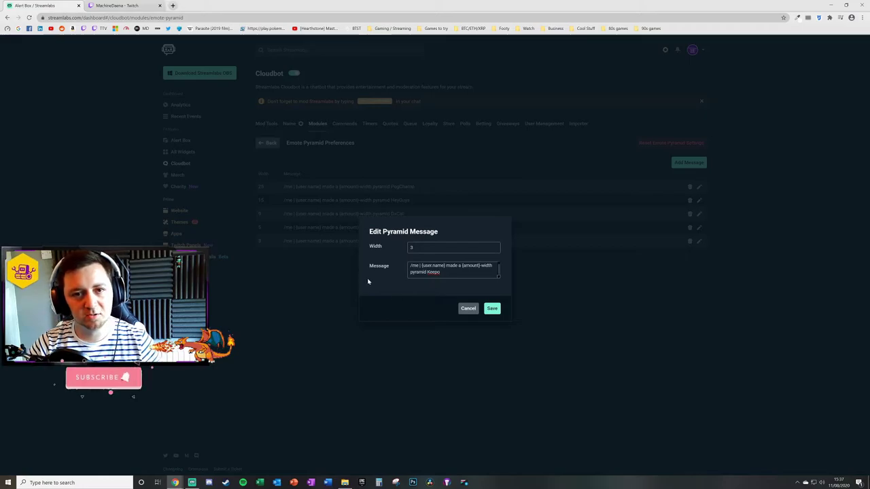
click(469, 309)
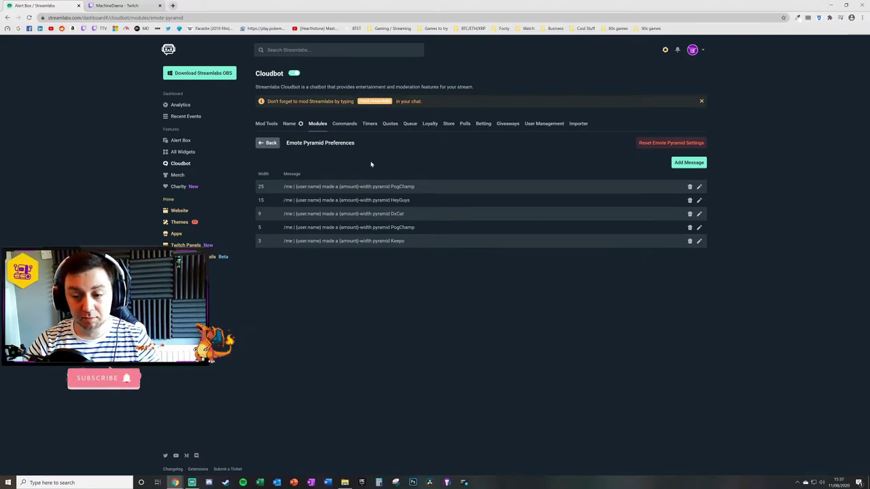
Highlight the /me prefix in the width-3 message row, then go back to Modules
drag(283, 241, 294, 248)
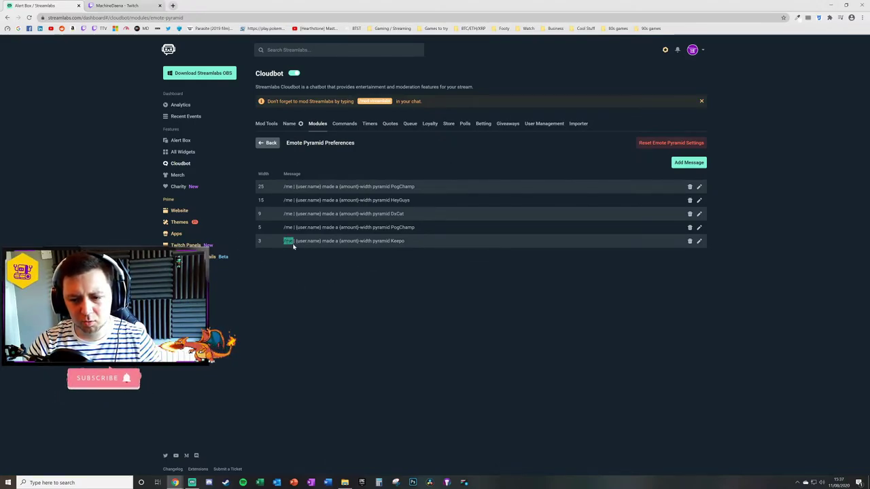
click(295, 260)
double_click(286, 241)
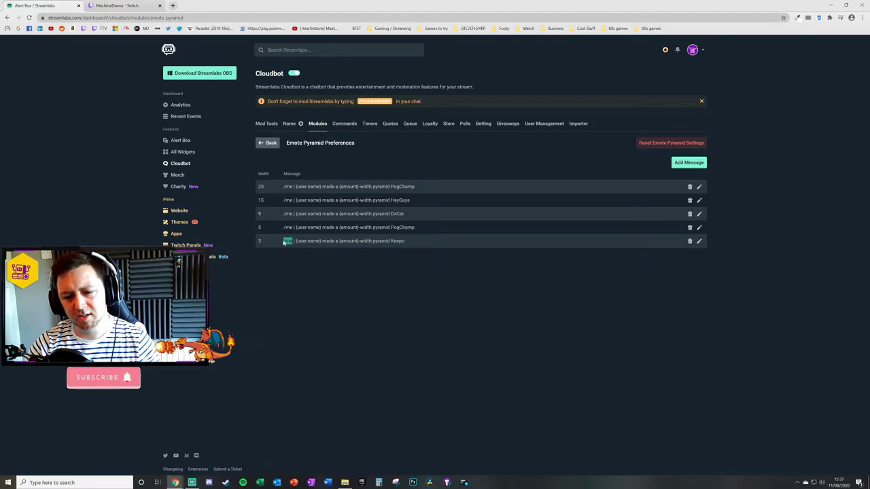
click(288, 255)
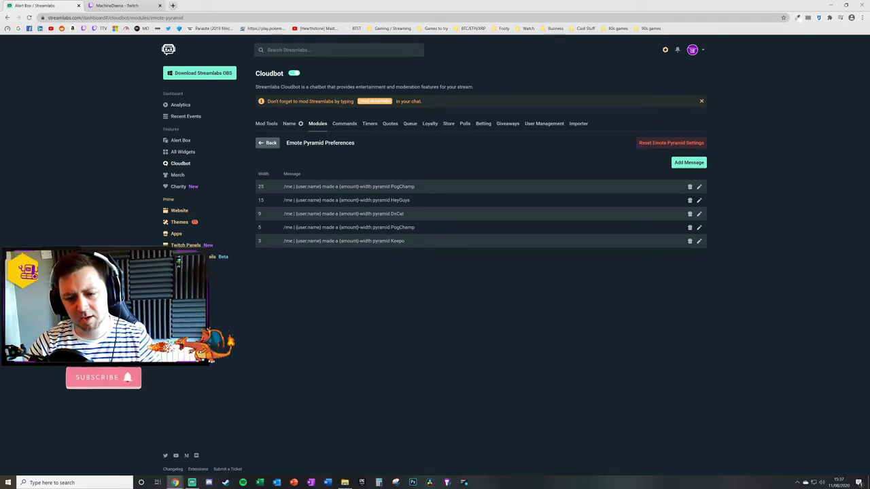
double_click(288, 241)
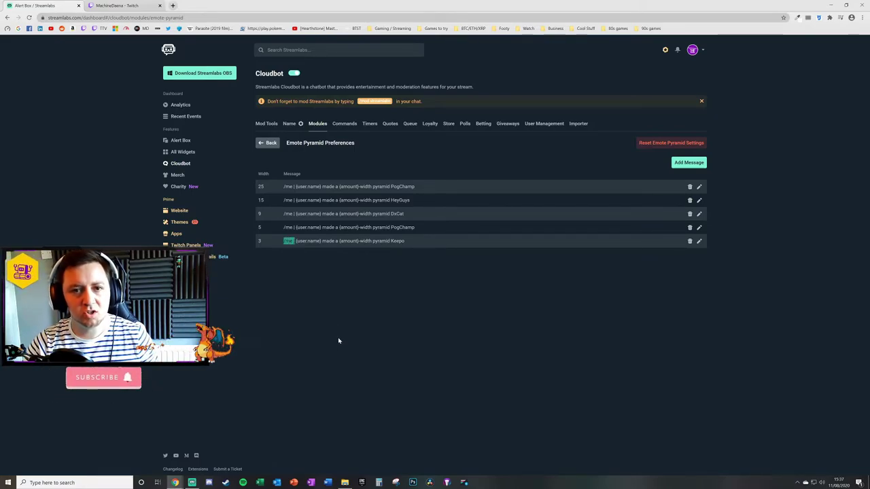
click(288, 238)
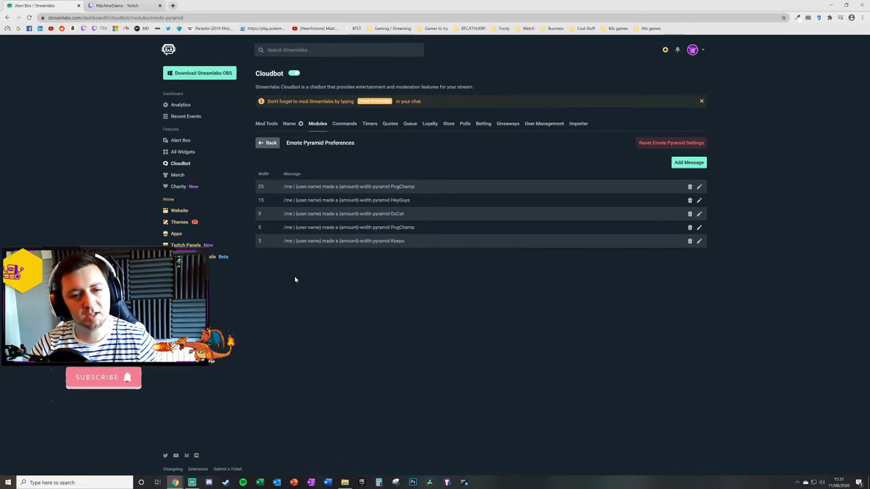
click(270, 142)
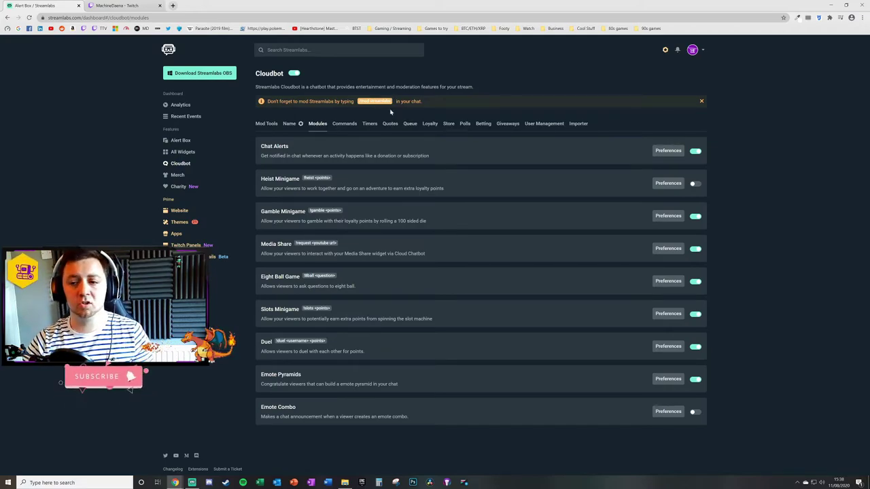
In the Twitch channel chat, send rows of 1, 2, 3, 2 and 1 emotes
click(132, 8)
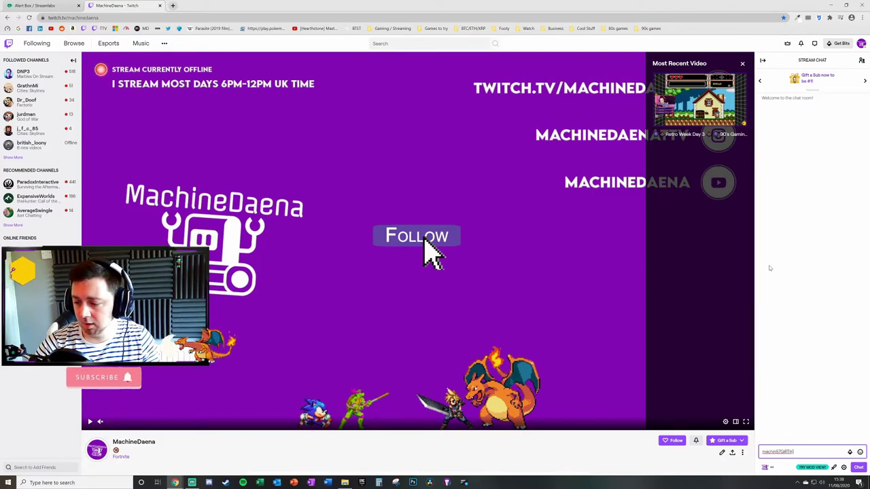
key(Return)
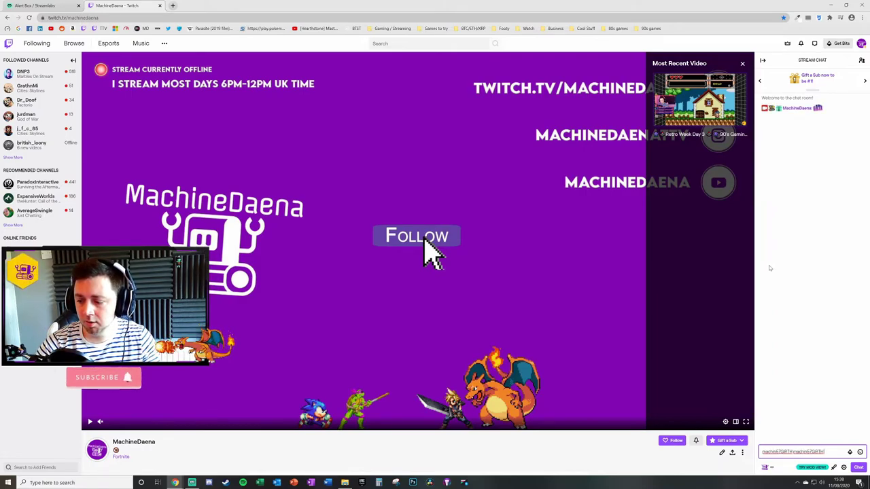
key(Return)
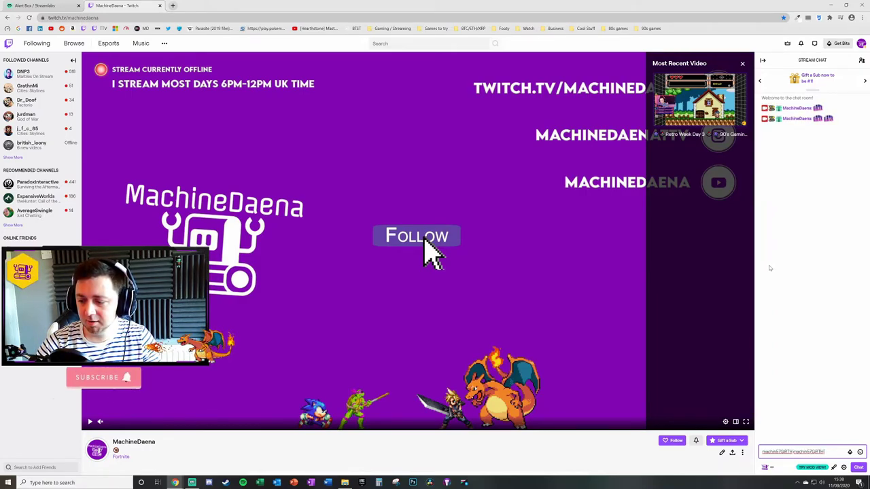
key(Return)
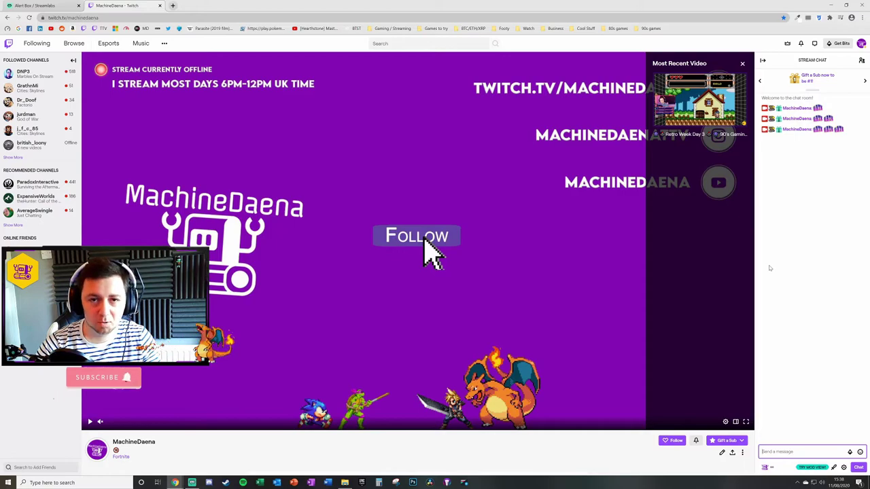
key(Return)
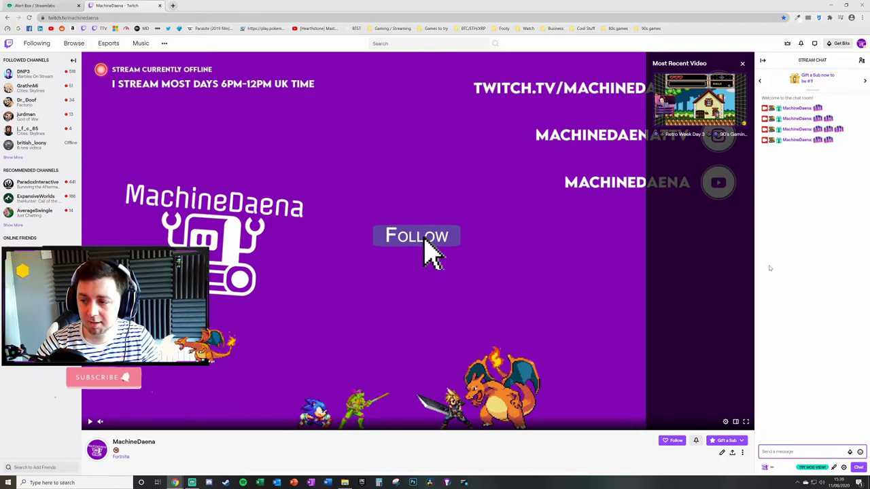
key(Return)
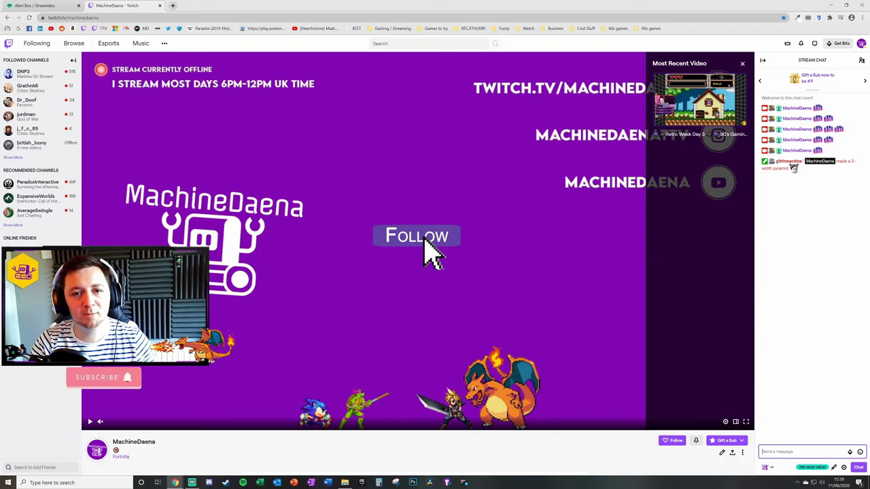
Send emote rows in Twitch chat growing from one emote up to five
key(Return)
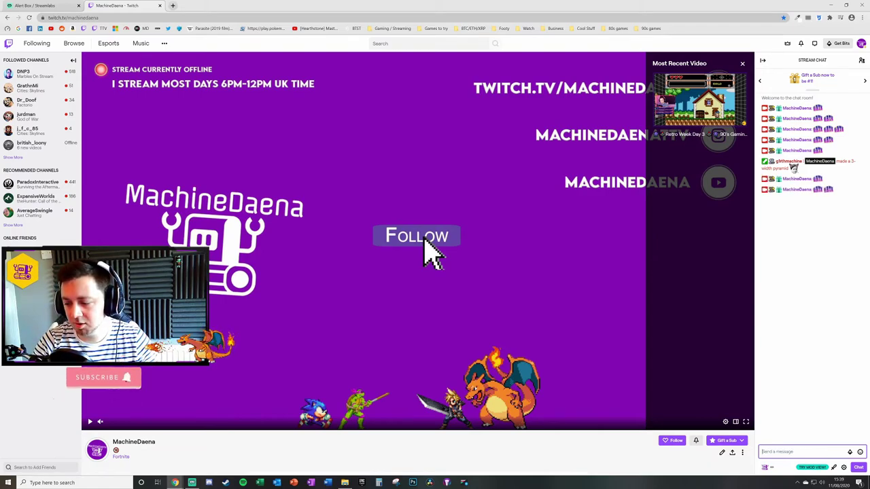
key(Up)
text(machin57G!RTH)
key(Return)
key(ctrl+v)
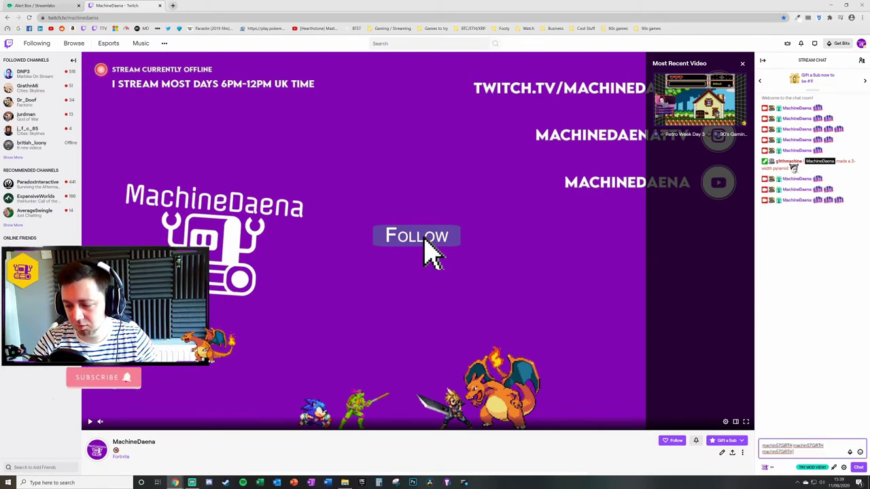
key(Return)
key(ctrl+v)
key(ctrl+v)
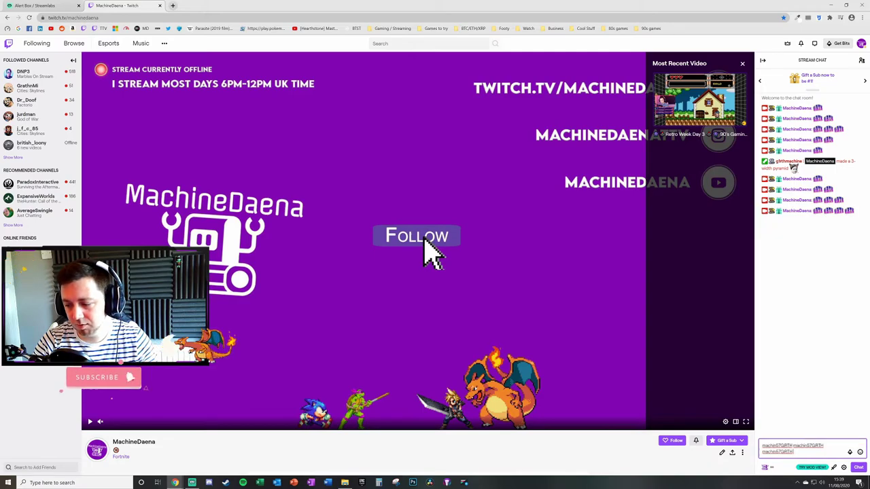
key(Return)
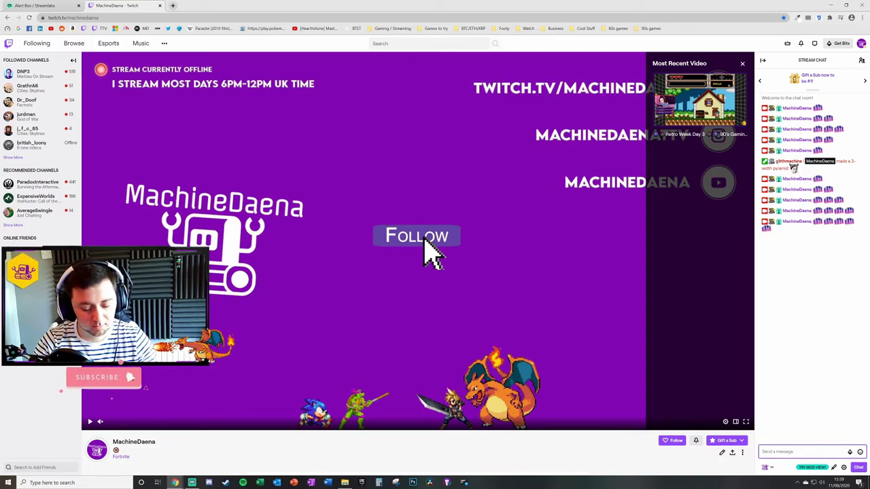
key(ctrl+v)
key(ctrl+v)
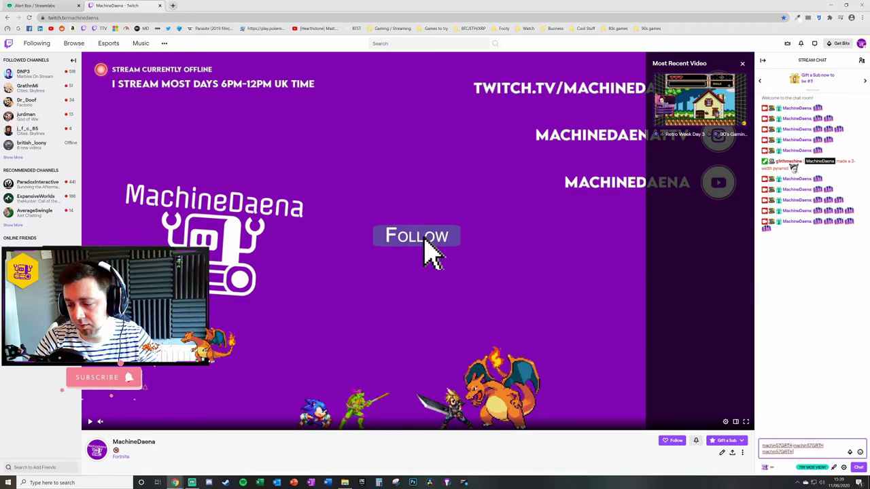
key(Return)
Send shrinking emote rows back down to a single emote, finishing the 5-wide pyramid
text(machin57G!RTH)
text(machin57G!RTH)
key(Return)
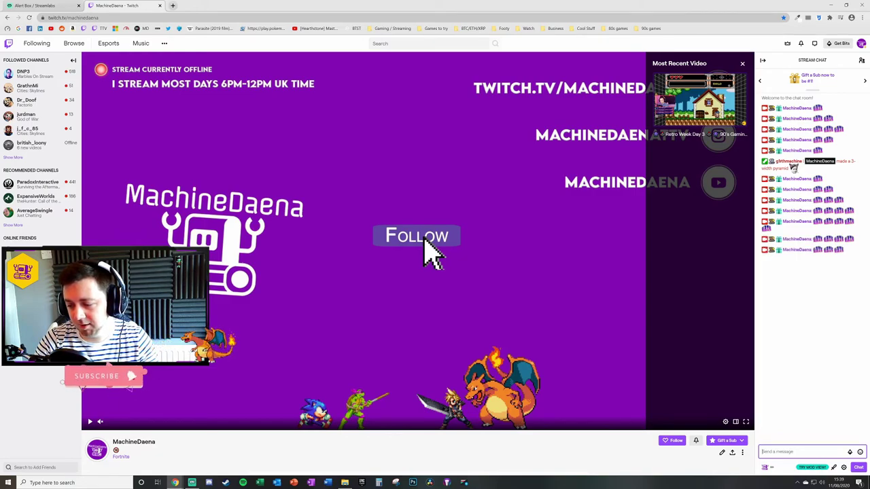
key(Return)
text(machin57G!RTH)
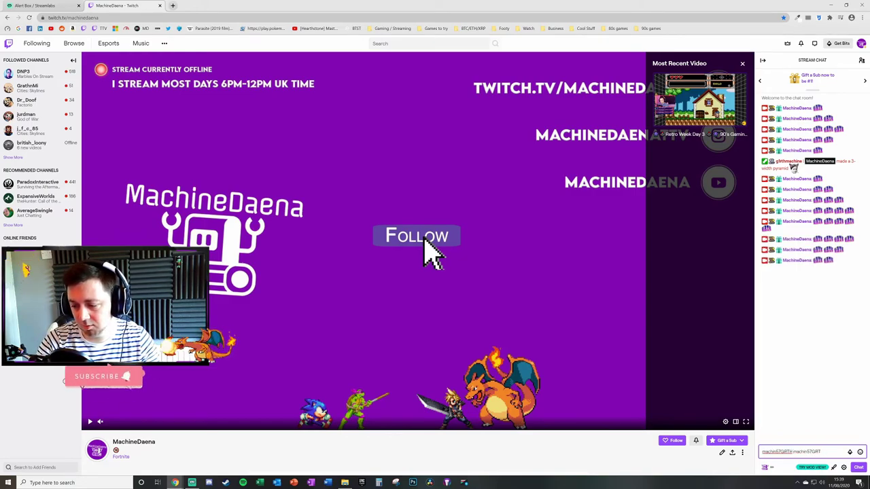
key(BackSpace)
key(Return)
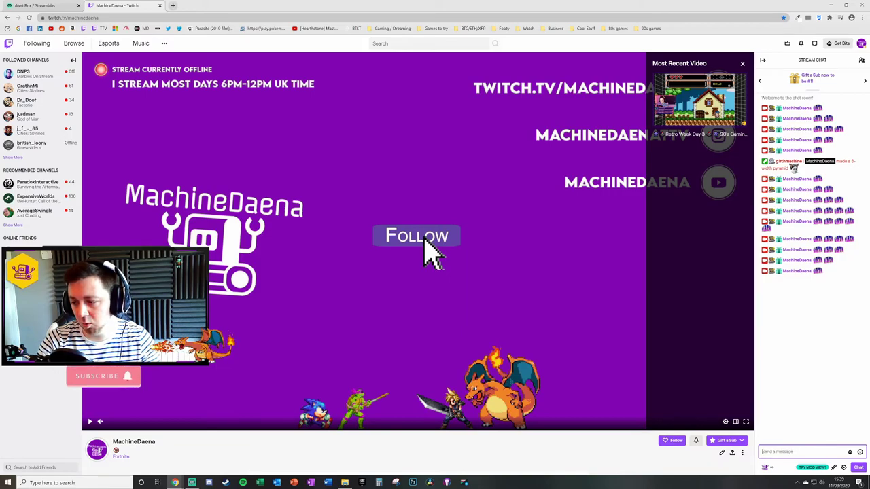